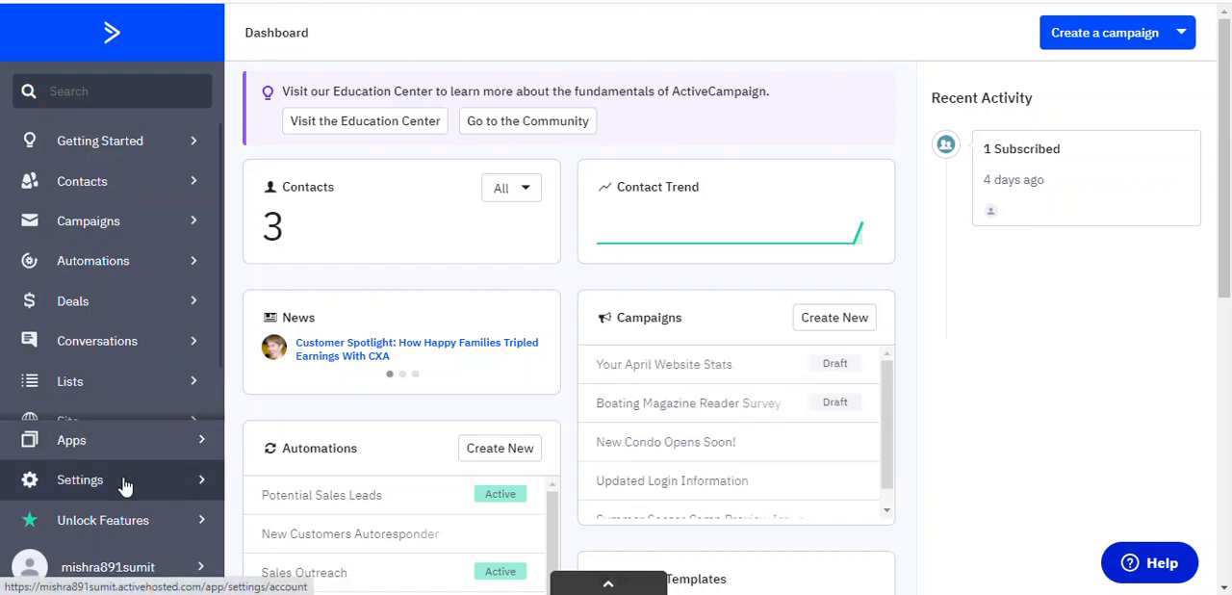
View the contact lists, and open the developer settings that hold the API access details
{"action": "left_click", "coordinate": [97, 385]}
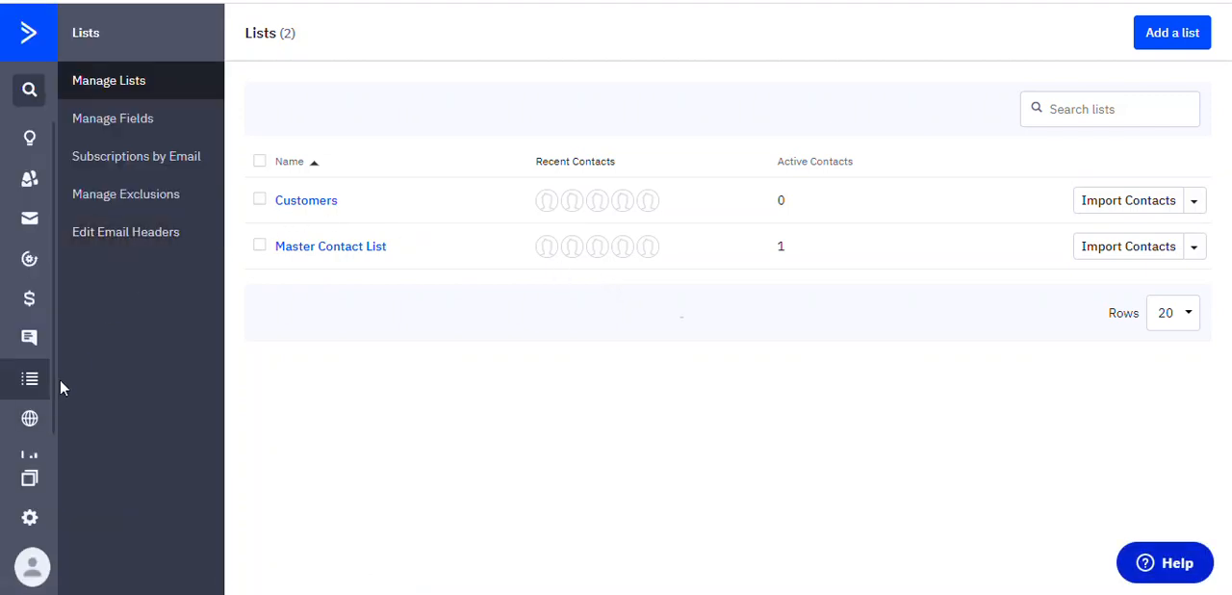
{"action": "left_click", "coordinate": [30, 521]}
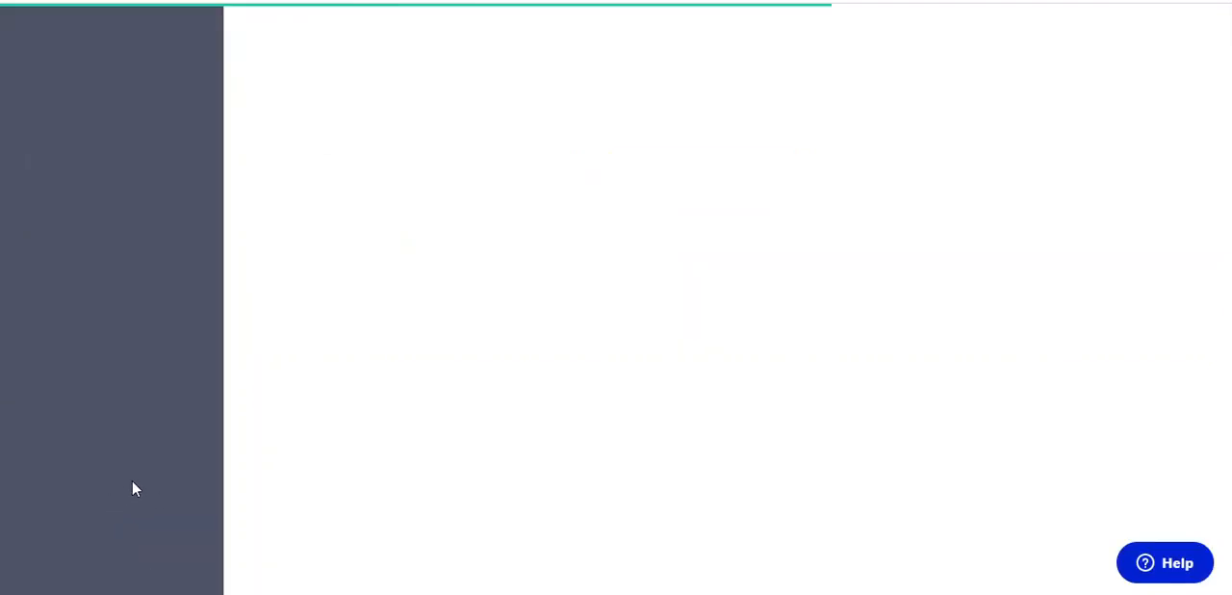
{"action": "left_click", "coordinate": [119, 462]}
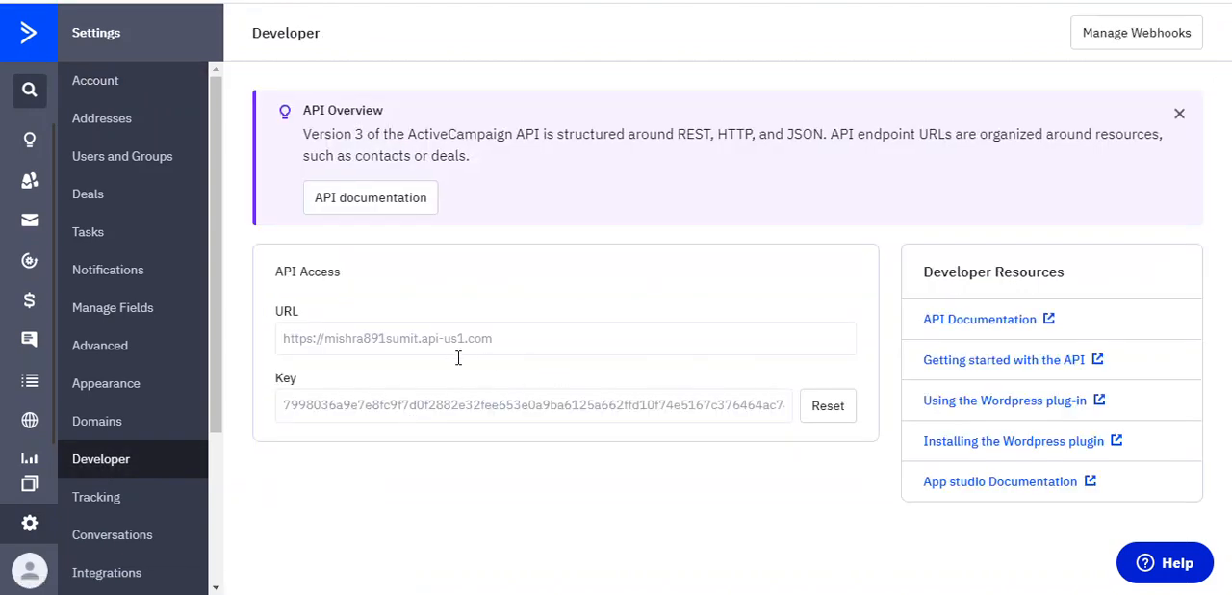
Create an inline site form named test3 that subscribes contacts to the Customers list
{"action": "left_click", "coordinate": [27, 423]}
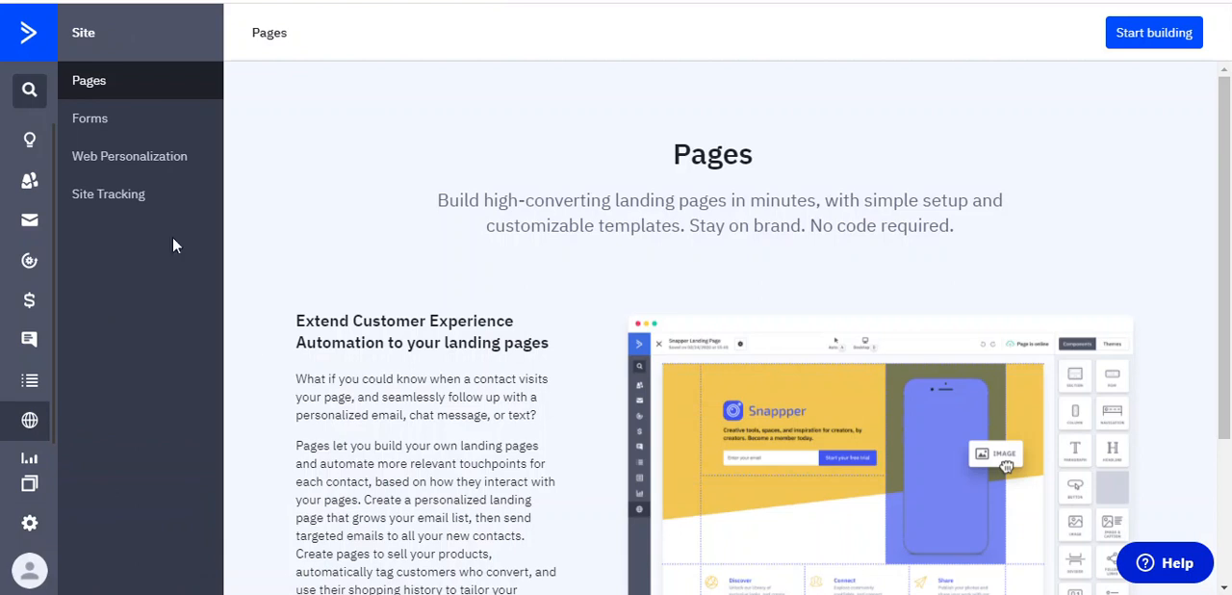
{"action": "left_click", "coordinate": [104, 138]}
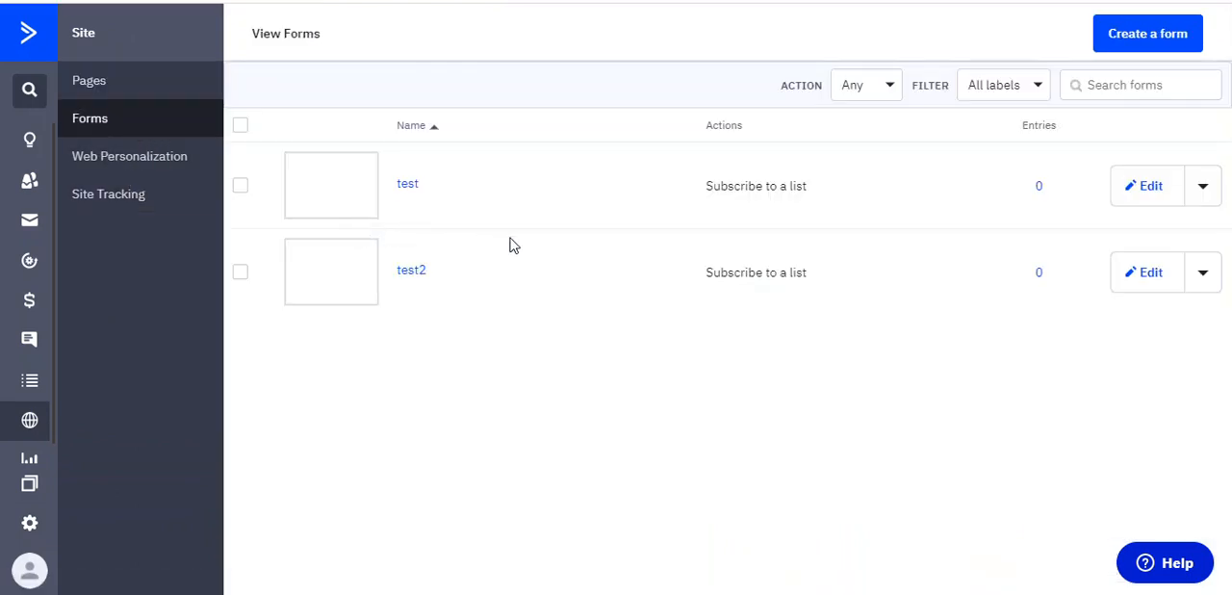
{"action": "left_click", "coordinate": [1143, 41]}
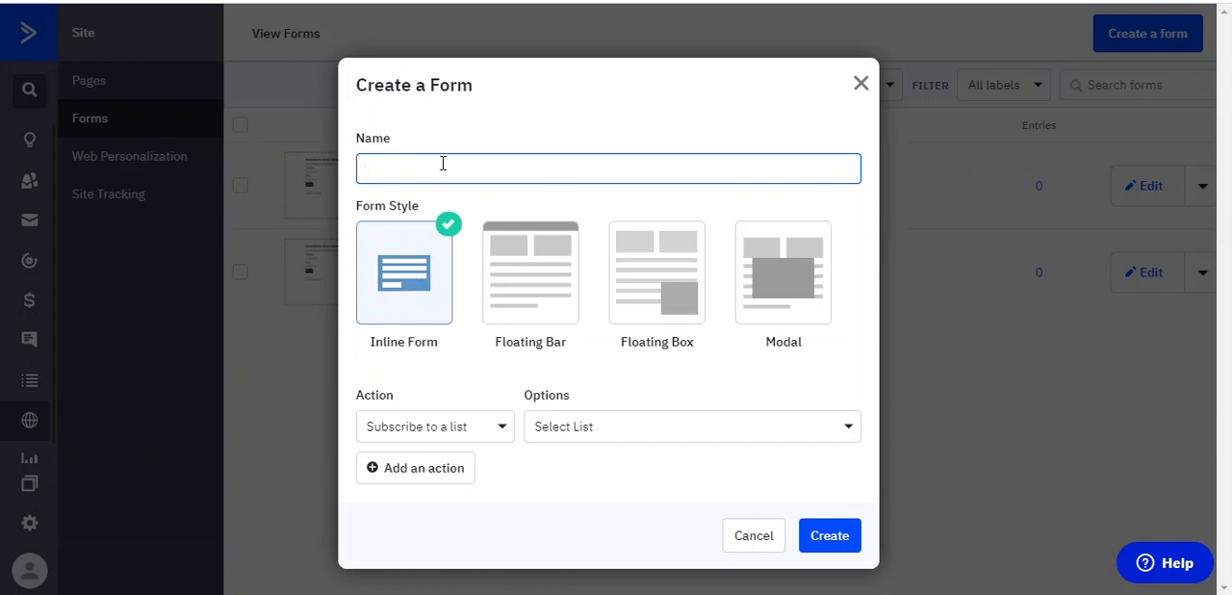
{"action": "type", "text": "test3"}
{"action": "left_click", "coordinate": [498, 435]}
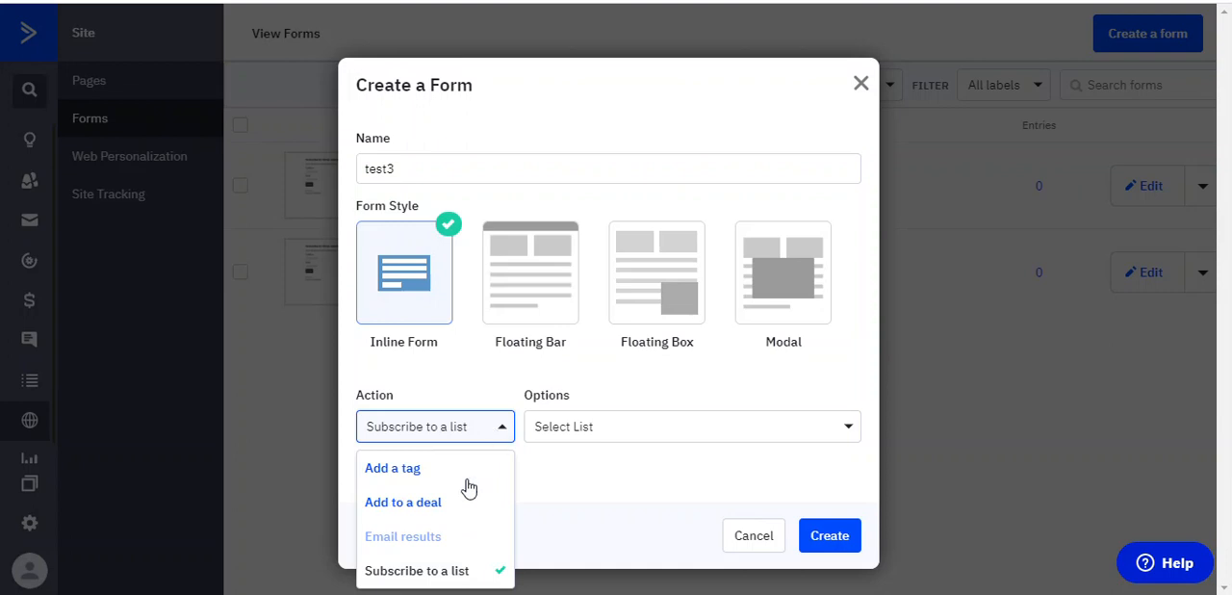
{"action": "left_click", "coordinate": [624, 439]}
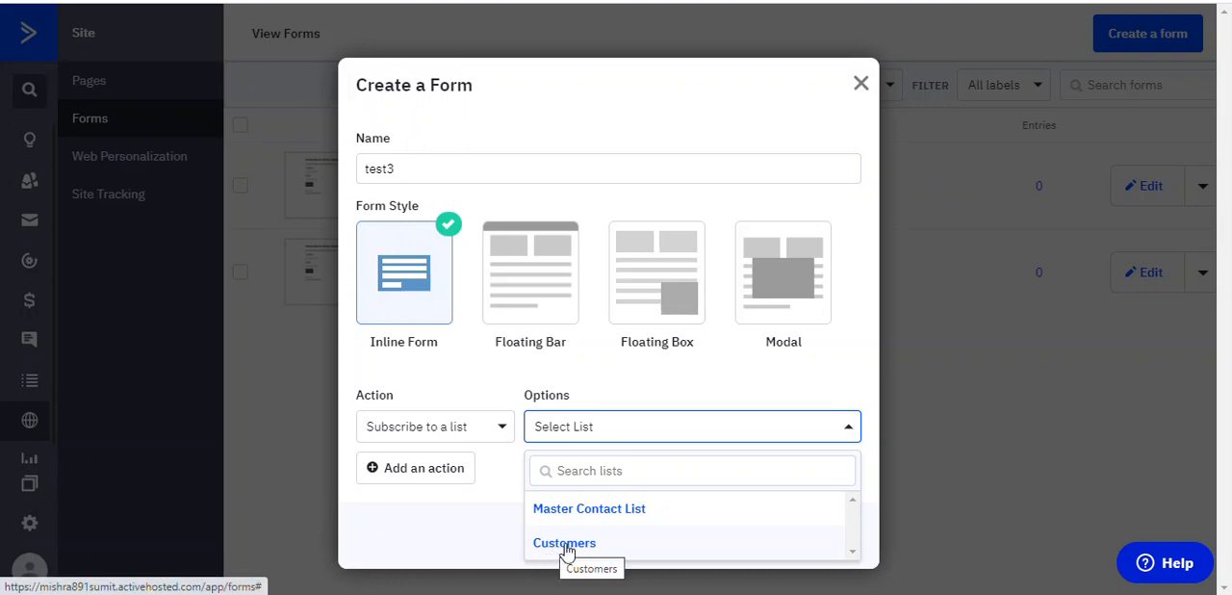
{"action": "left_click", "coordinate": [562, 545]}
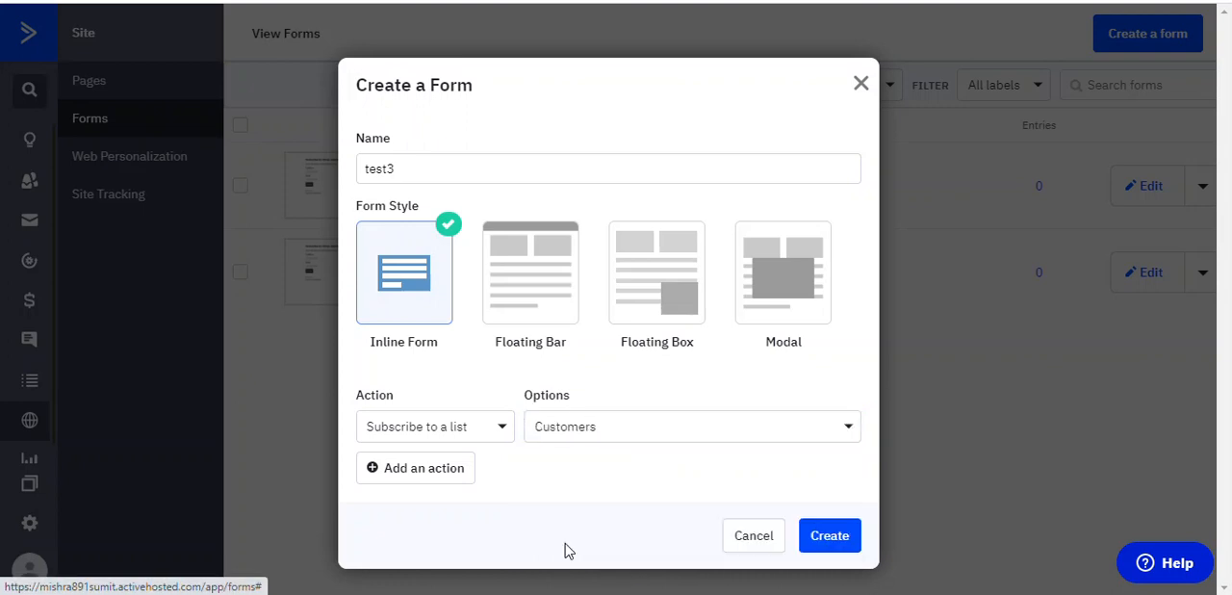
{"action": "left_click", "coordinate": [832, 544]}
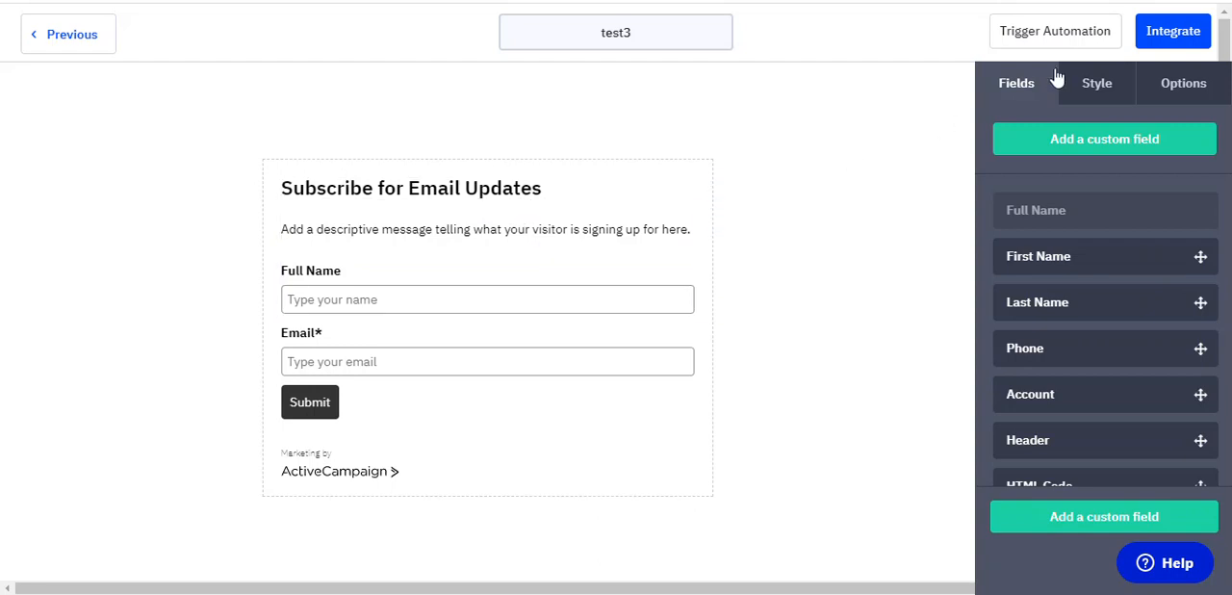
Review the style, submission options and available fields of the test3 form
{"action": "left_click", "coordinate": [1117, 88]}
{"action": "left_click", "coordinate": [1184, 91]}
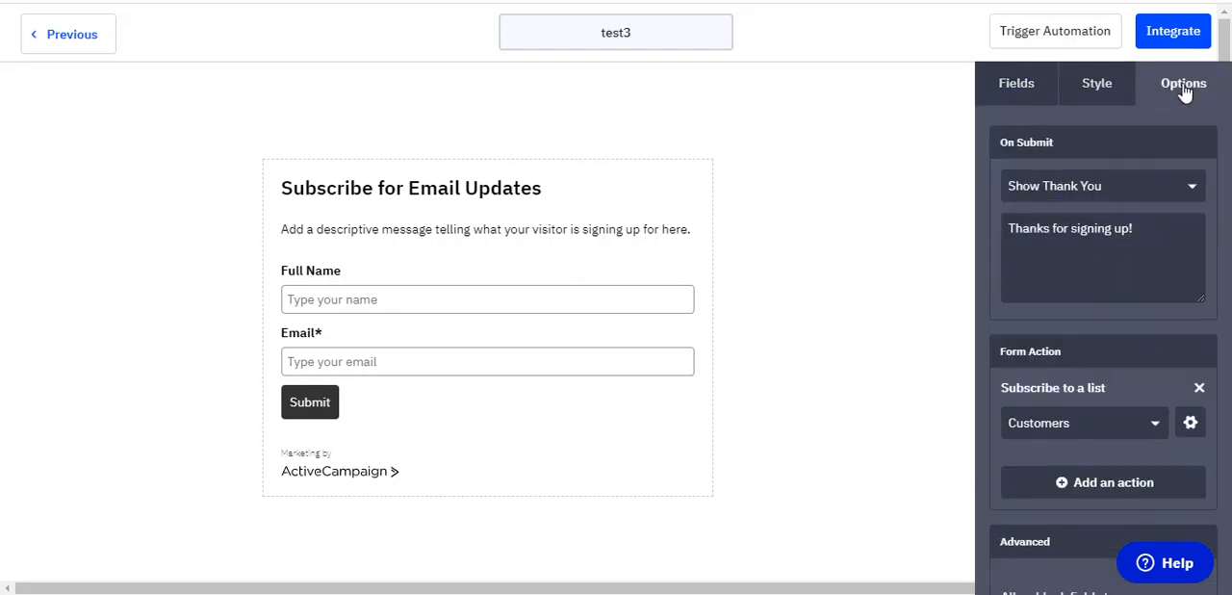
{"action": "left_click", "coordinate": [1027, 97]}
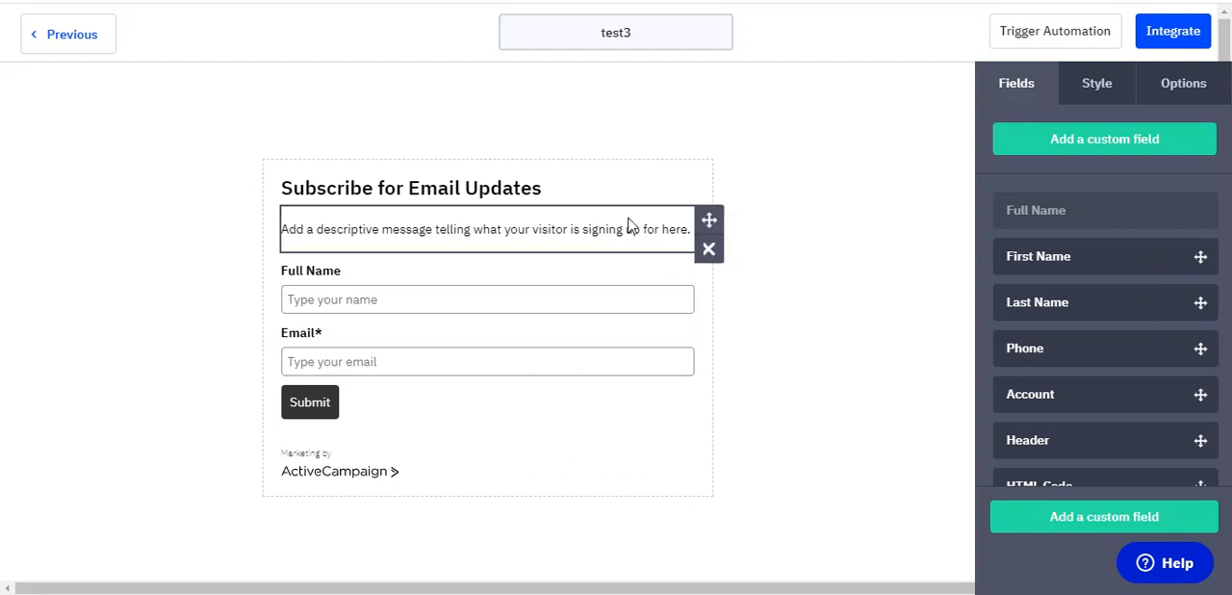
Copy the test3 form's Simple Embed code into the Custom script of Panther's Logo & Color design settings and save them
{"action": "left_click", "coordinate": [1173, 32]}
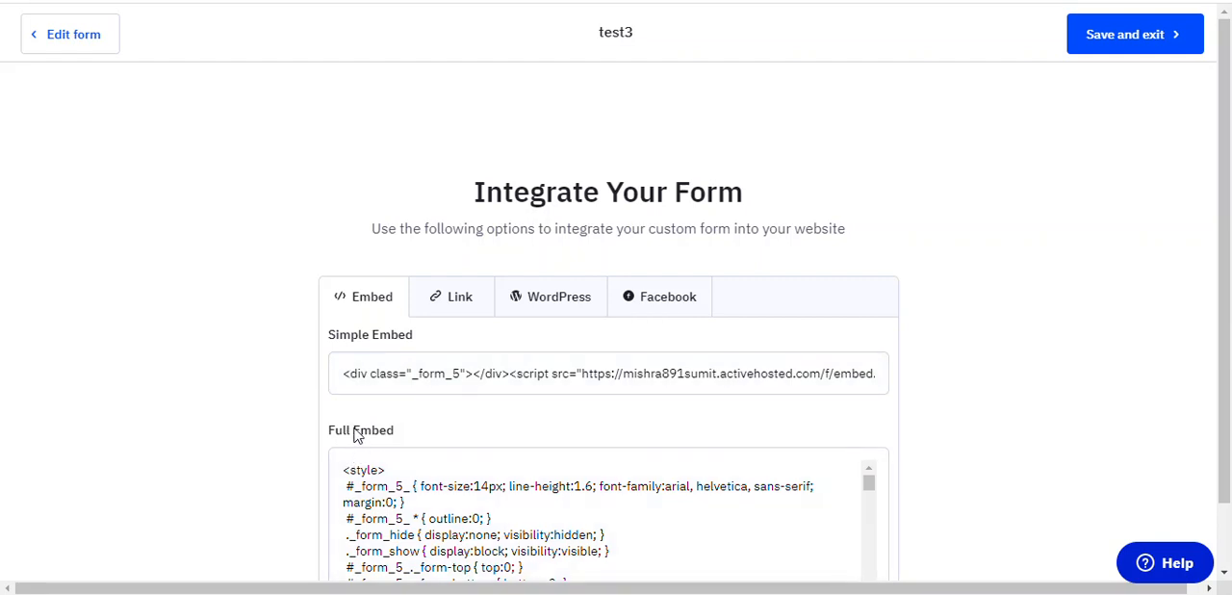
{"action": "left_click_drag", "start_coordinate": [338, 377], "coordinate": [901, 387]}
{"action": "key", "text": "ctrl+c"}
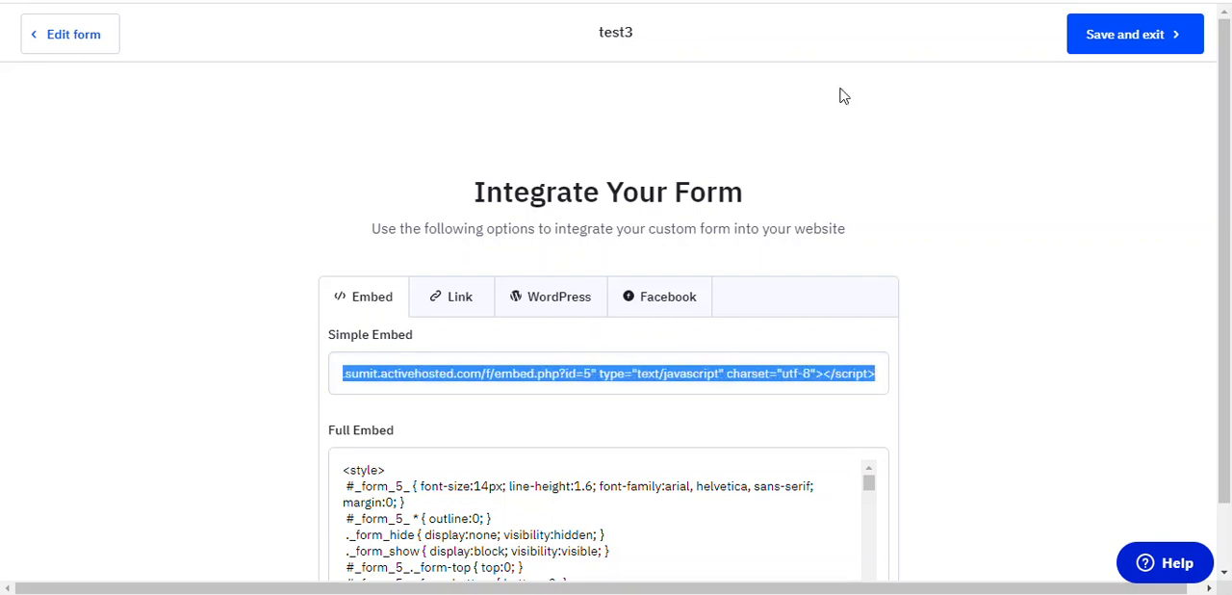
{"action": "key", "text": "ctrl+Tab"}
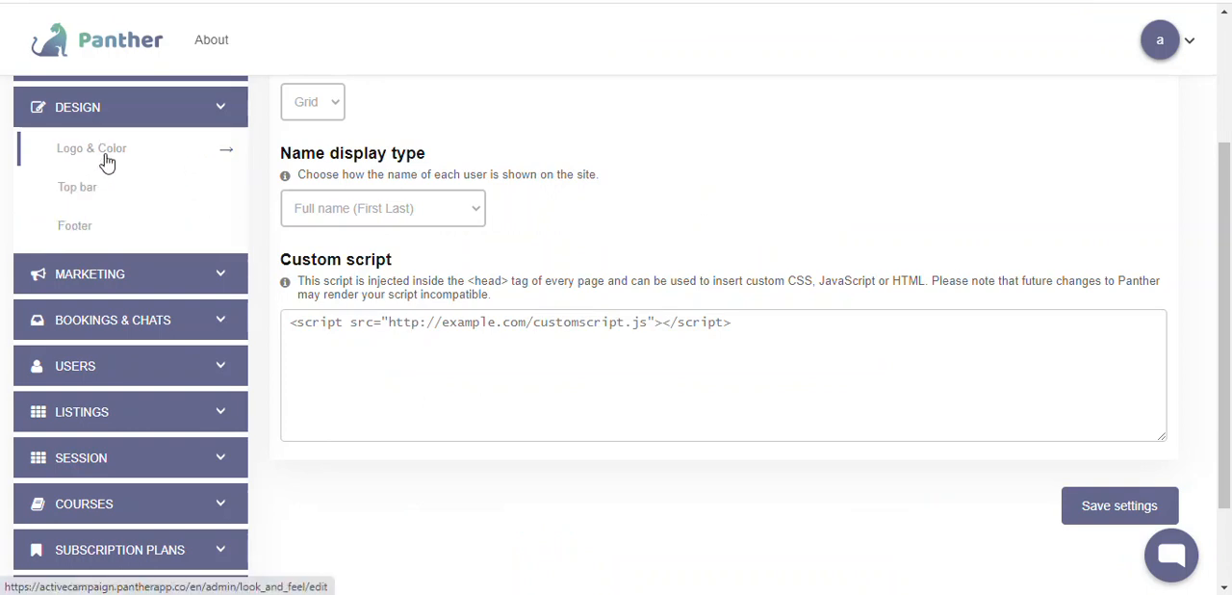
{"action": "left_click", "coordinate": [336, 324]}
{"action": "key", "text": "ctrl+a"}
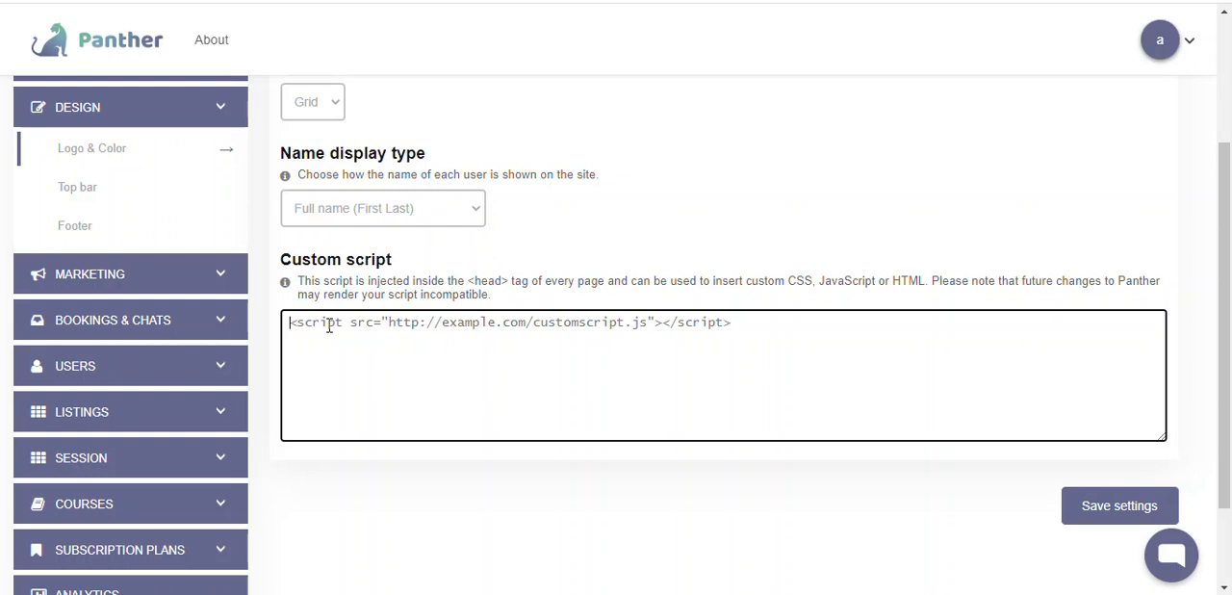
{"action": "key", "text": "ctrl+v"}
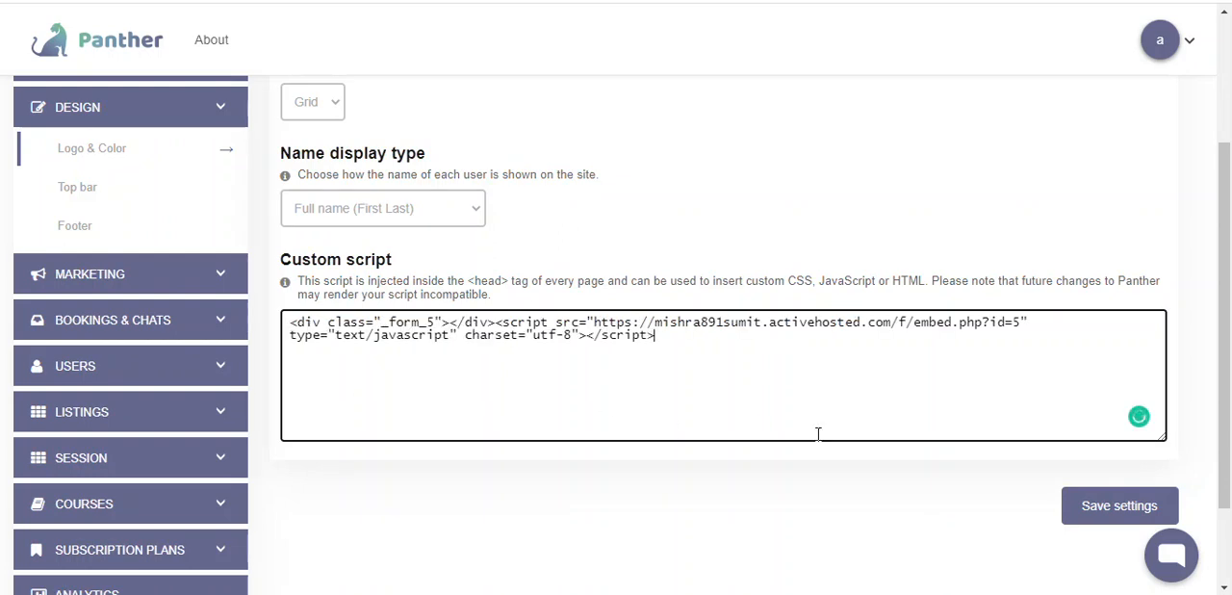
{"action": "left_click", "coordinate": [1109, 515]}
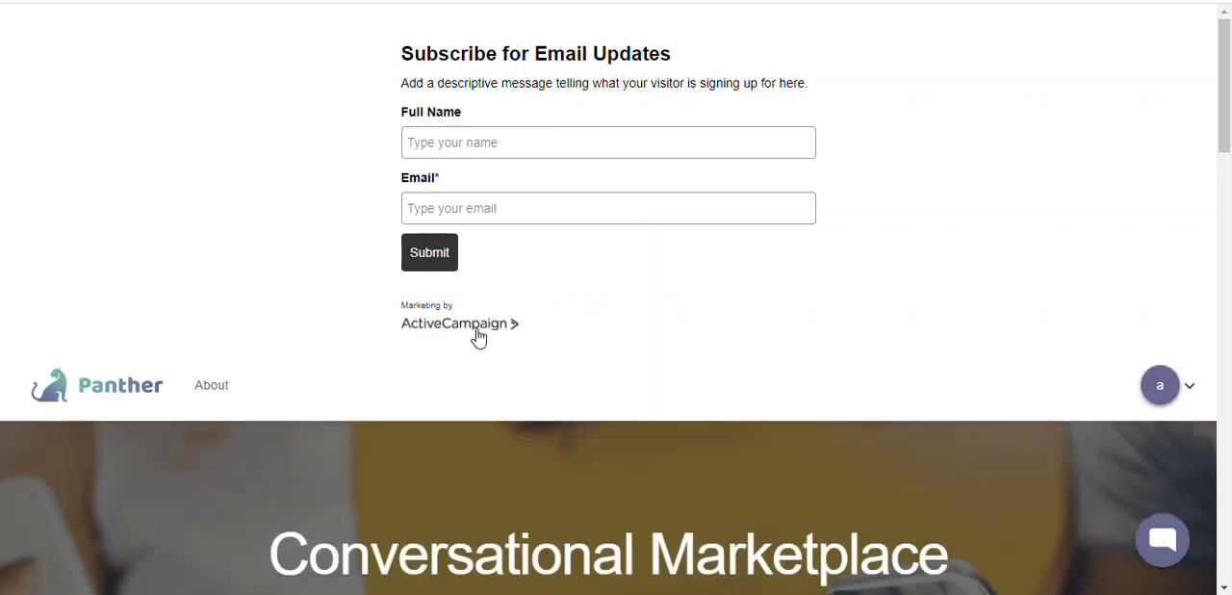
Fill in the full name and e-mail address in the embedded subscription form on the Panther home page and submit it
{"action": "scroll", "coordinate": [562, 320], "scroll_direction": "down", "scroll_amount": 2}
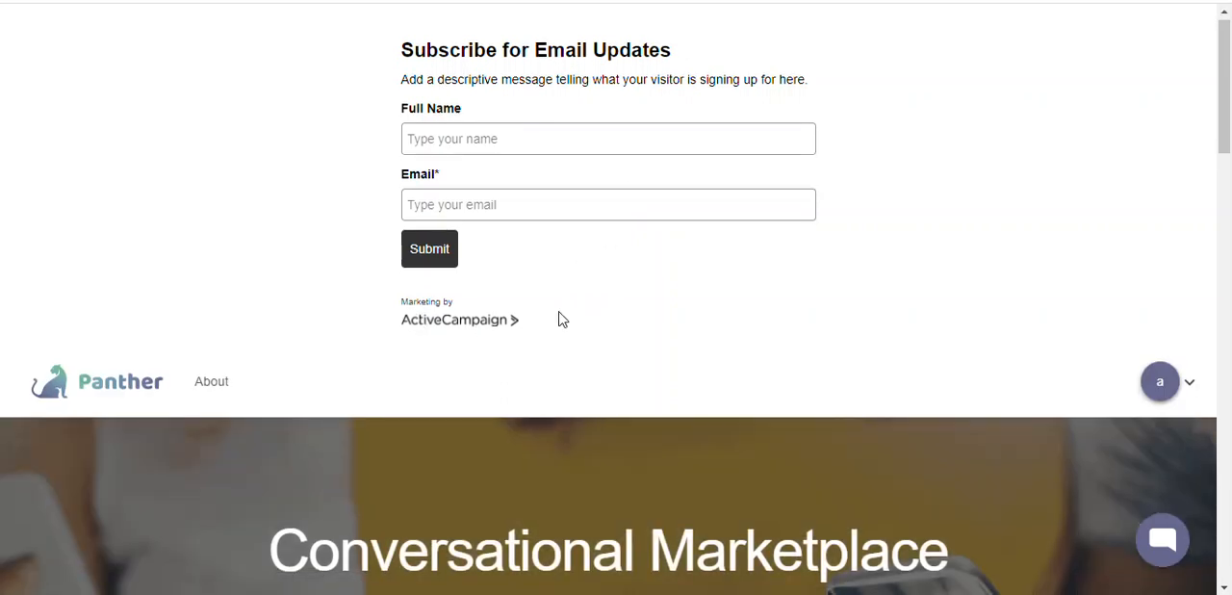
{"action": "scroll", "coordinate": [562, 320], "scroll_direction": "down", "scroll_amount": 1}
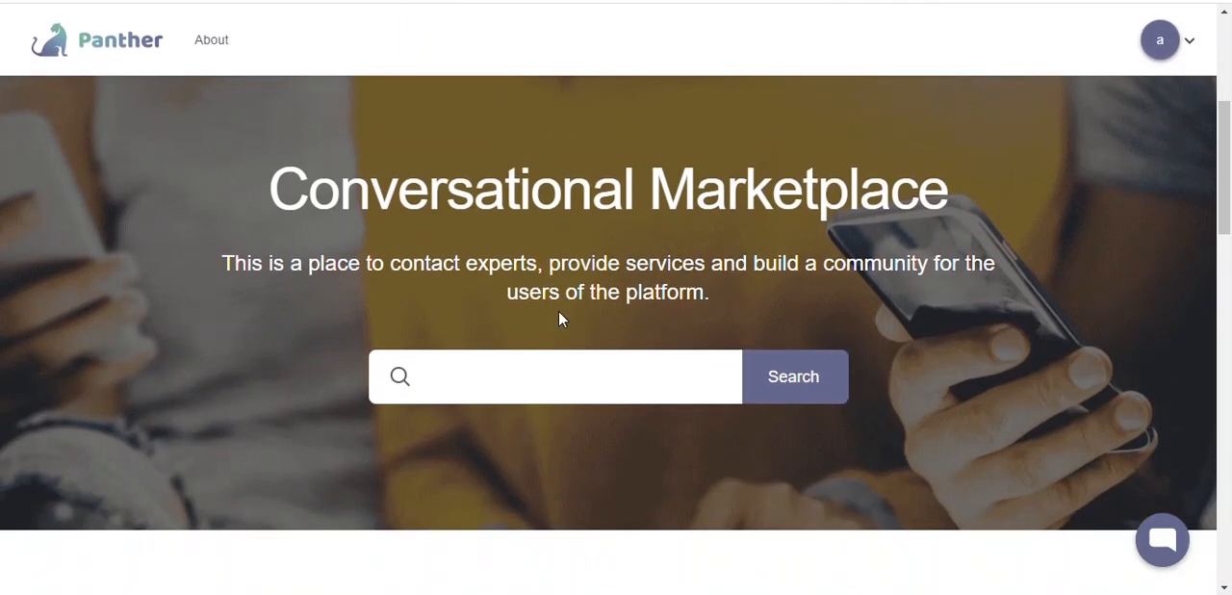
{"action": "scroll", "coordinate": [562, 320], "scroll_direction": "up", "scroll_amount": 3}
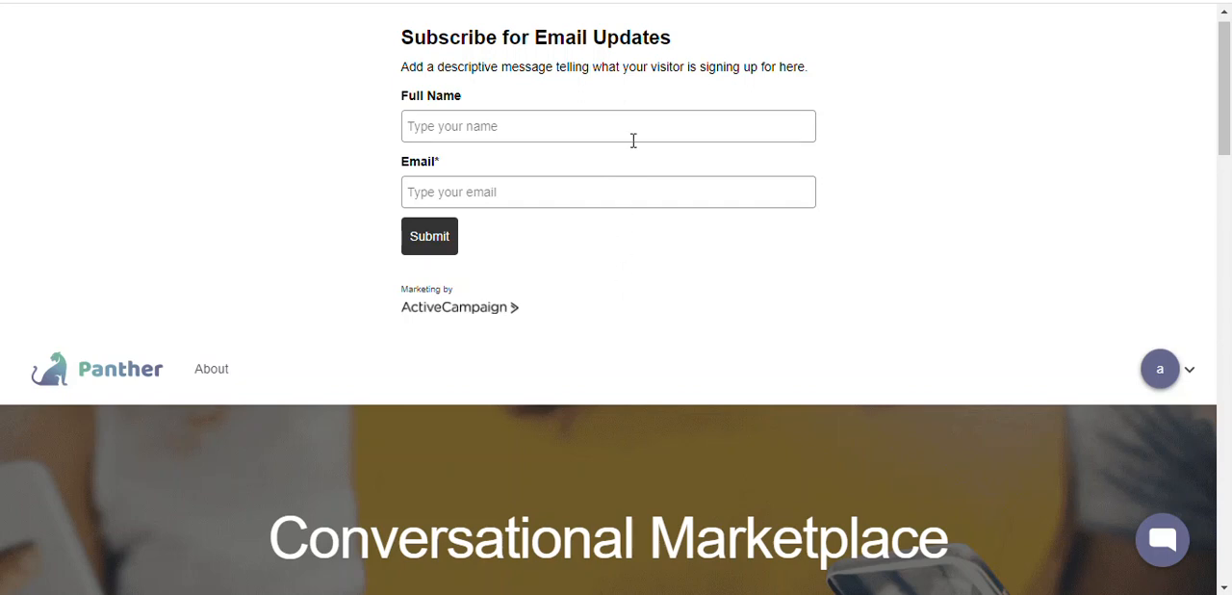
{"action": "left_click", "coordinate": [629, 128]}
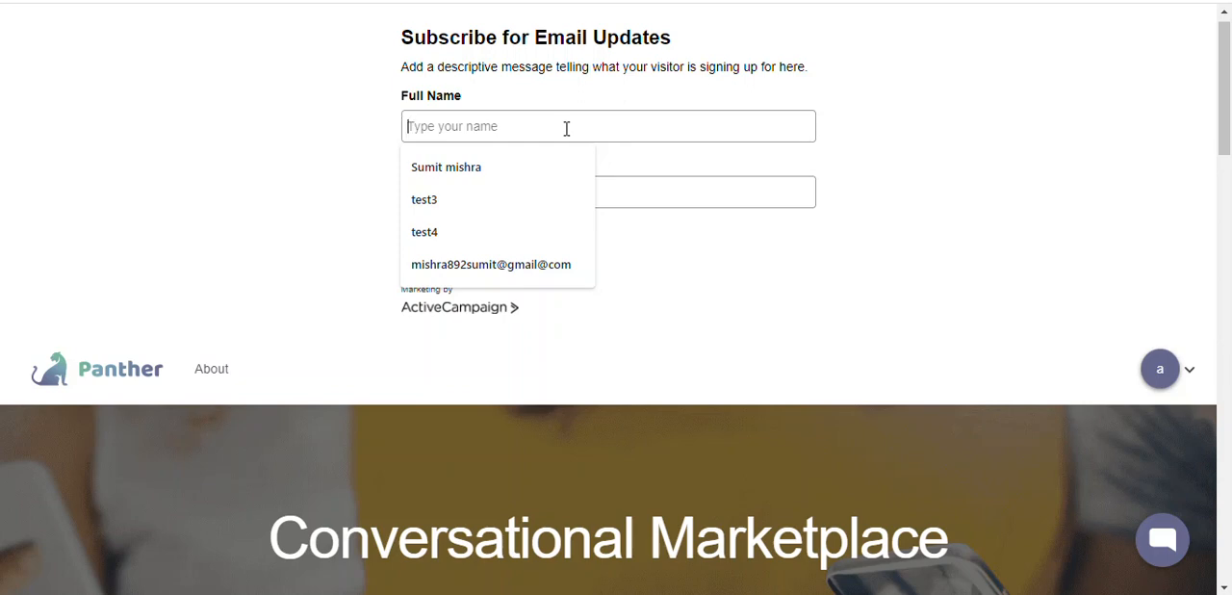
{"action": "type", "text": "sumit"}
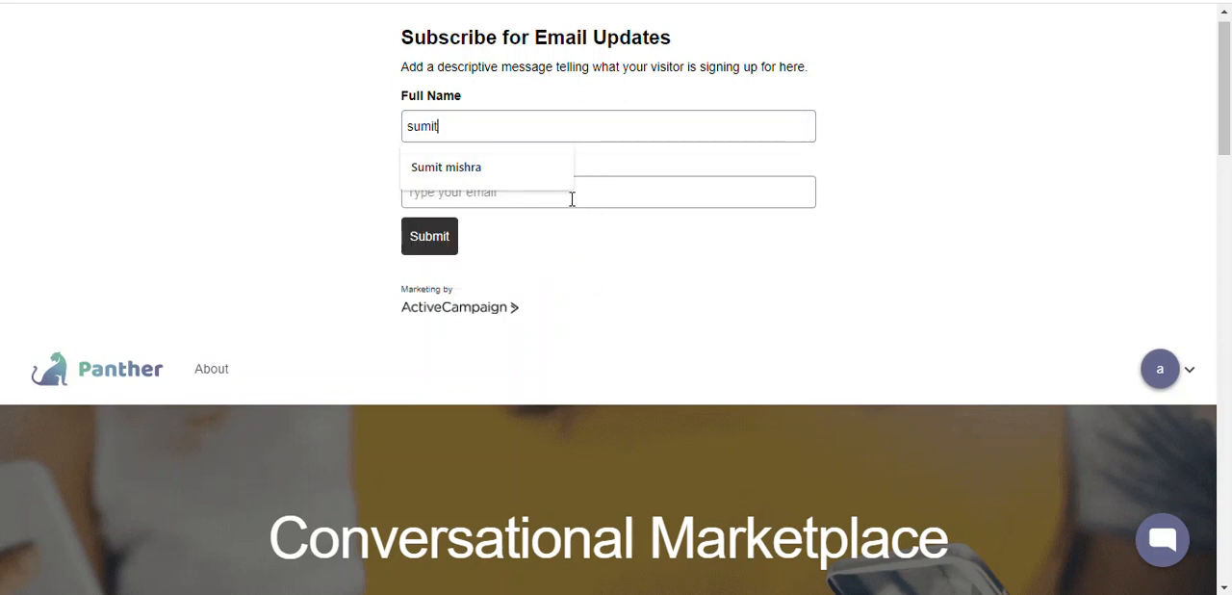
{"action": "left_click", "coordinate": [573, 200]}
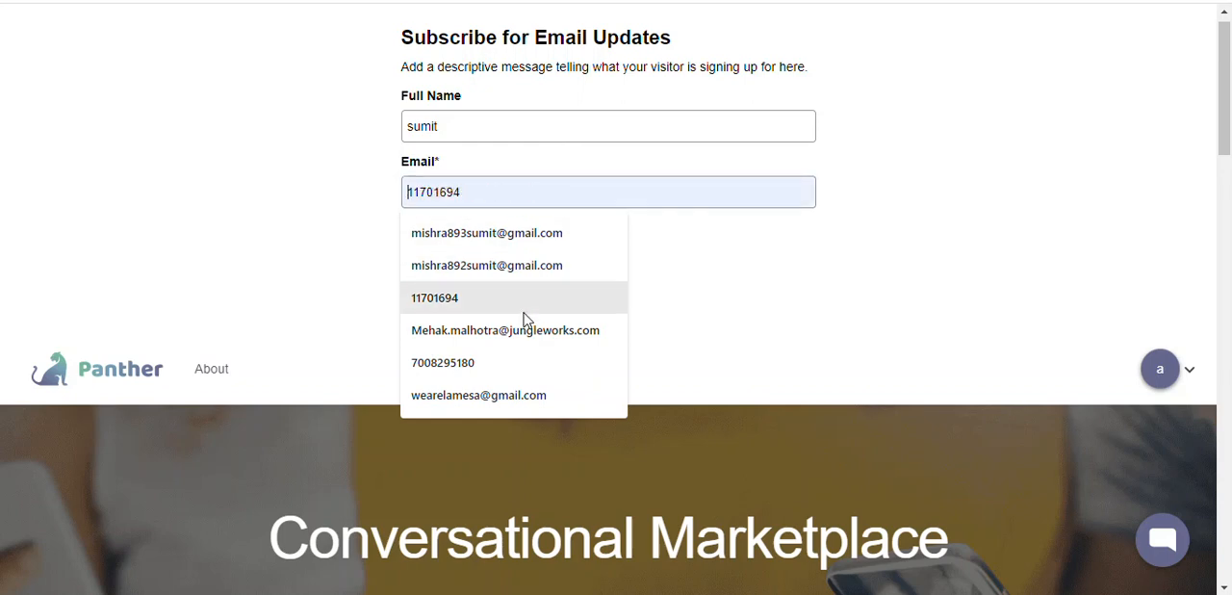
{"action": "left_click", "coordinate": [519, 272]}
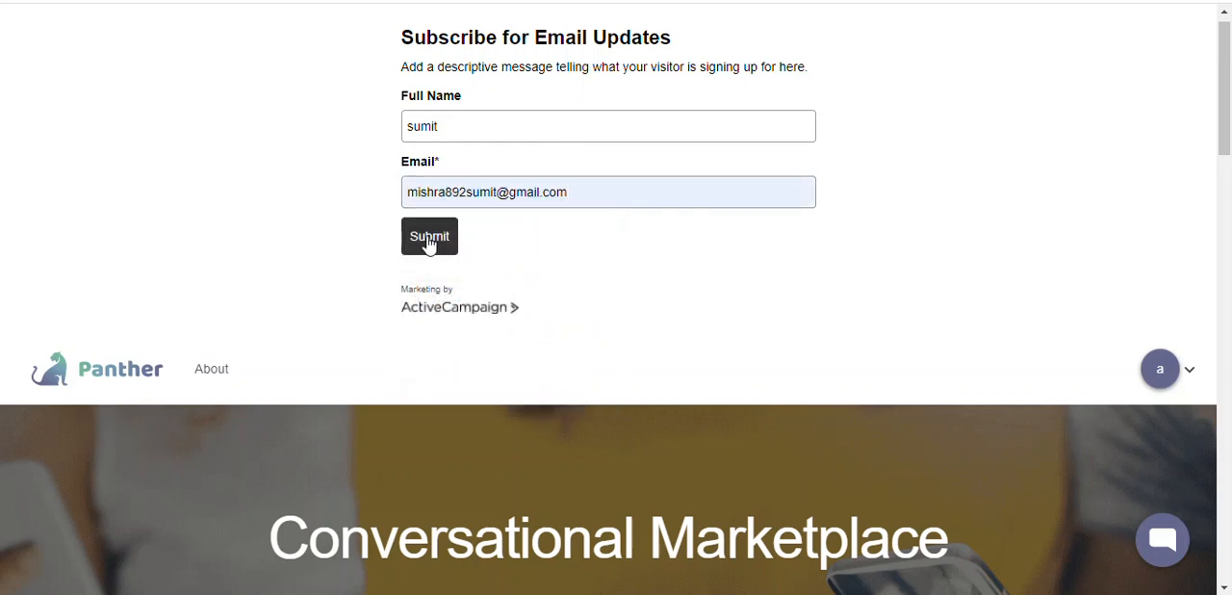
{"action": "left_click", "coordinate": [430, 241]}
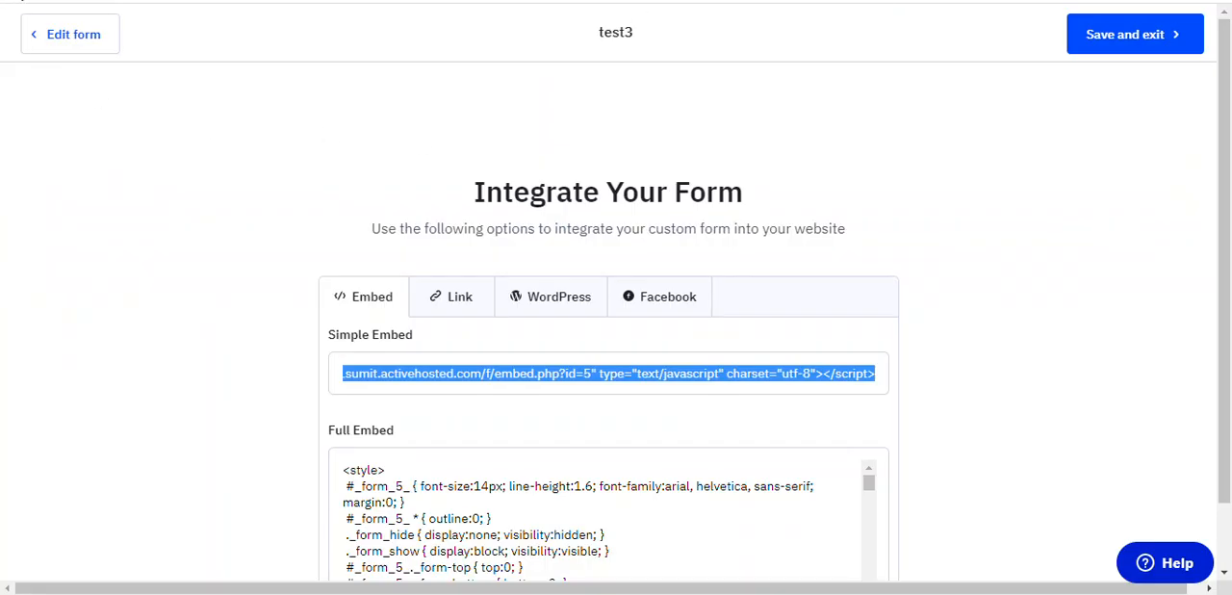
Switch back to ActiveCampaign and check the contacts list for the submitted entry
{"action": "key", "text": "alt+Left"}
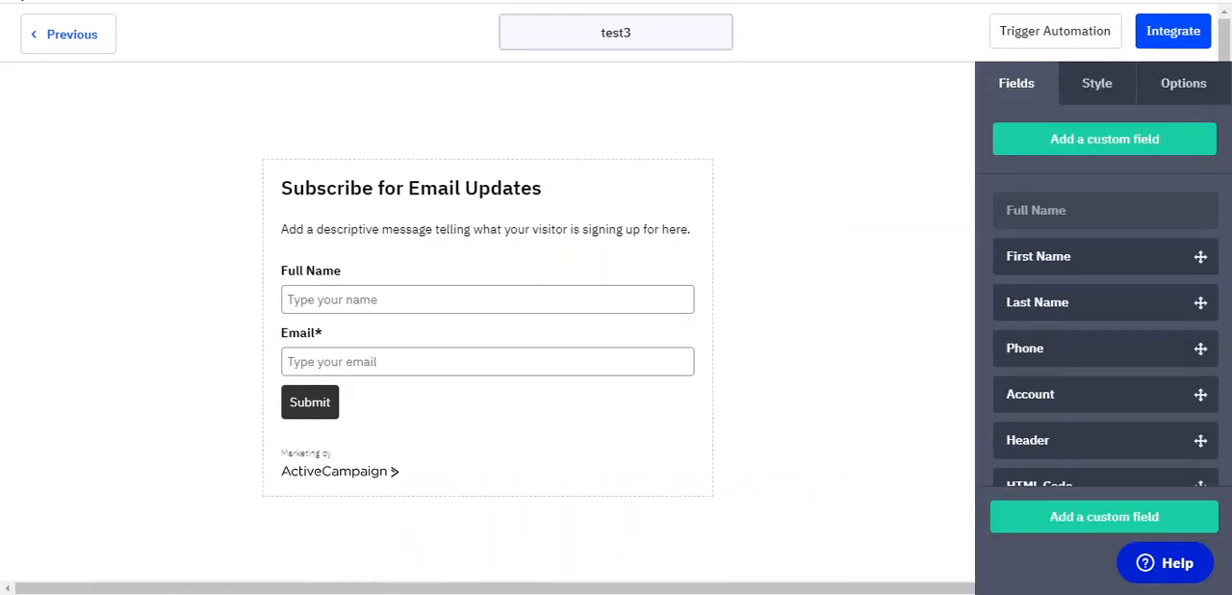
{"action": "key", "text": "alt+Left"}
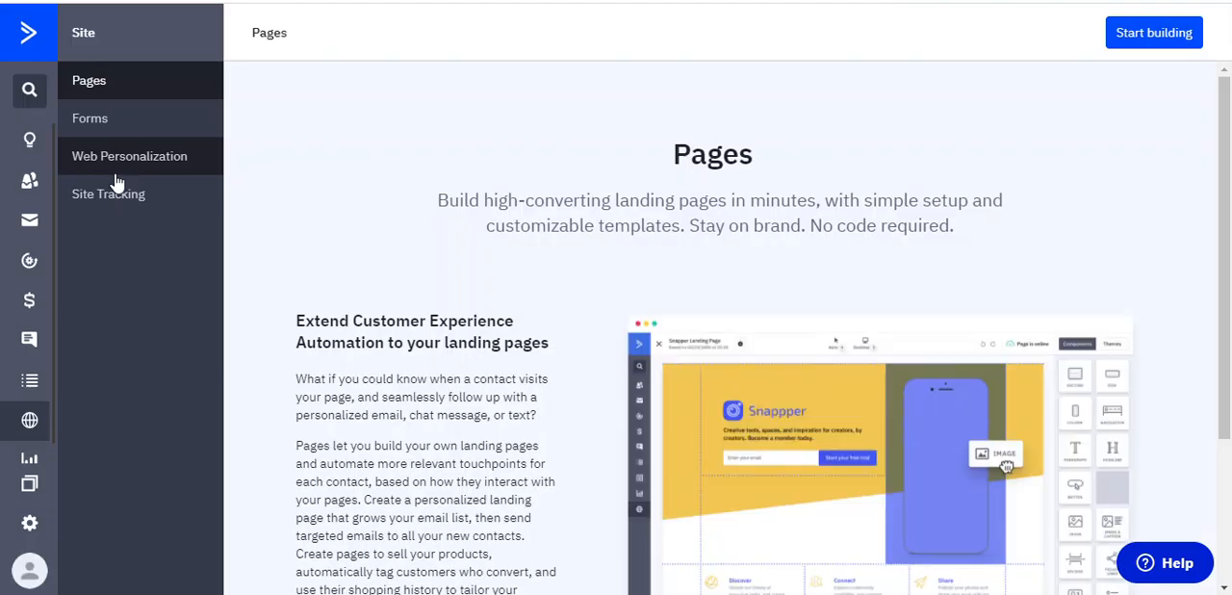
{"action": "left_click", "coordinate": [30, 191]}
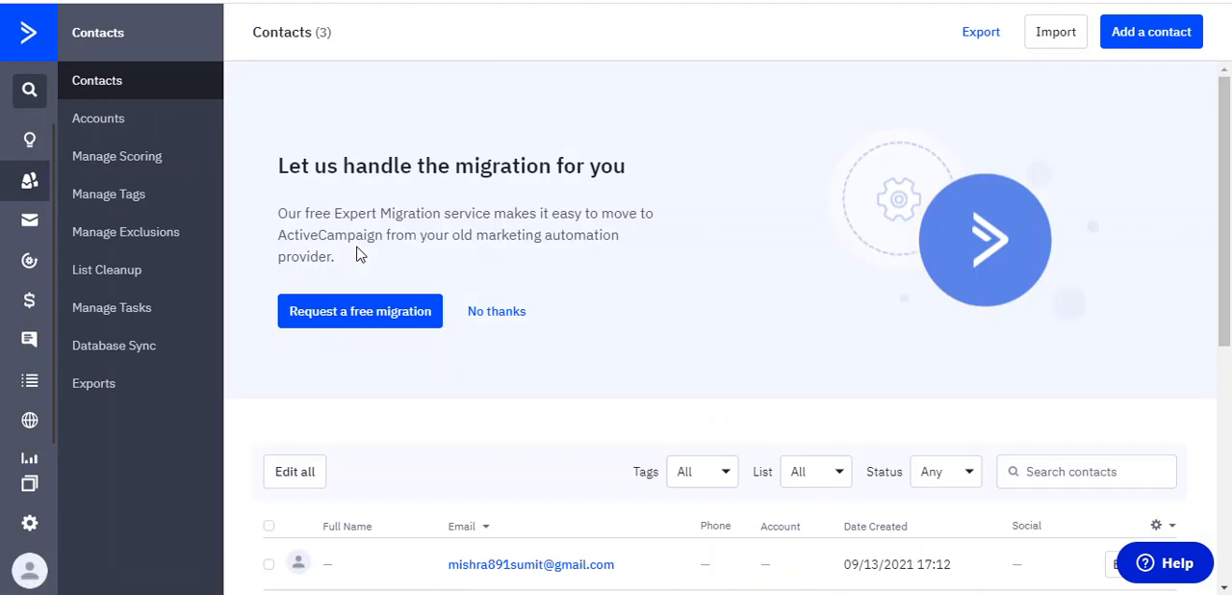
{"action": "scroll", "coordinate": [513, 382], "scroll_direction": "down", "scroll_amount": 2}
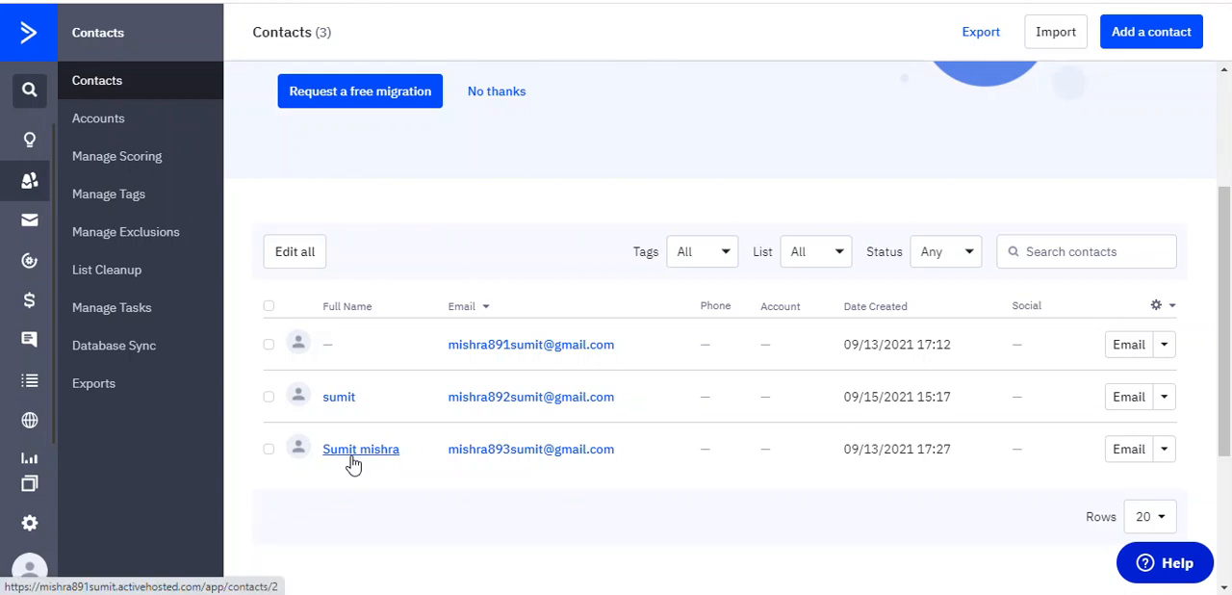
Open the last contact's record in the list and examine its details, tags, lists and automations
{"action": "left_click", "coordinate": [352, 460]}
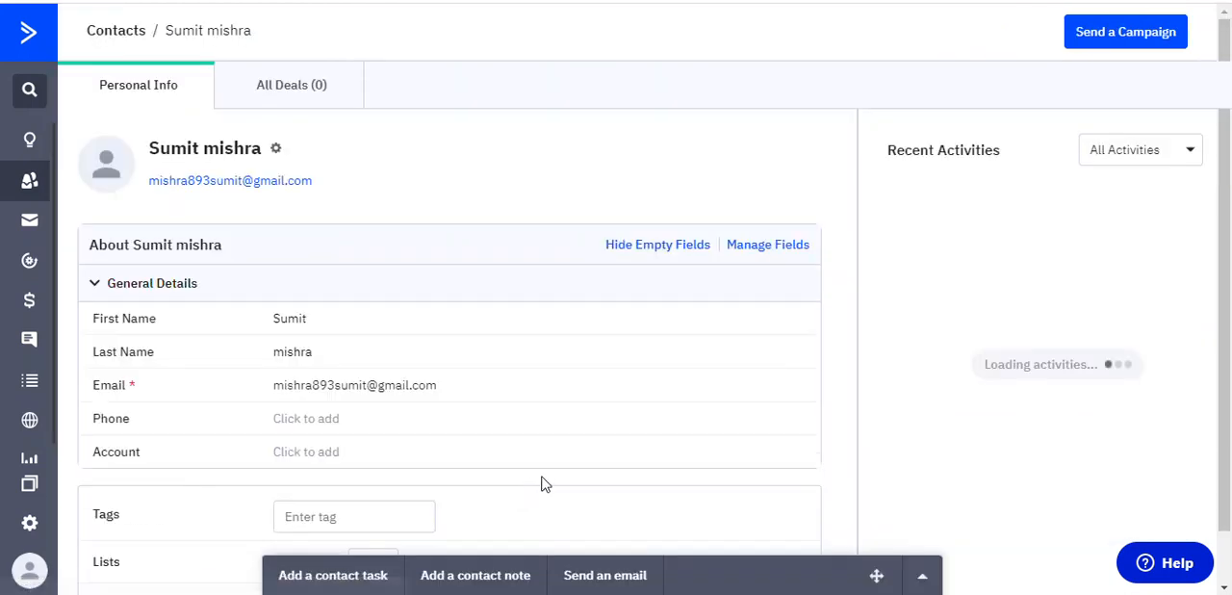
{"action": "scroll", "coordinate": [399, 435], "scroll_direction": "down", "scroll_amount": 2}
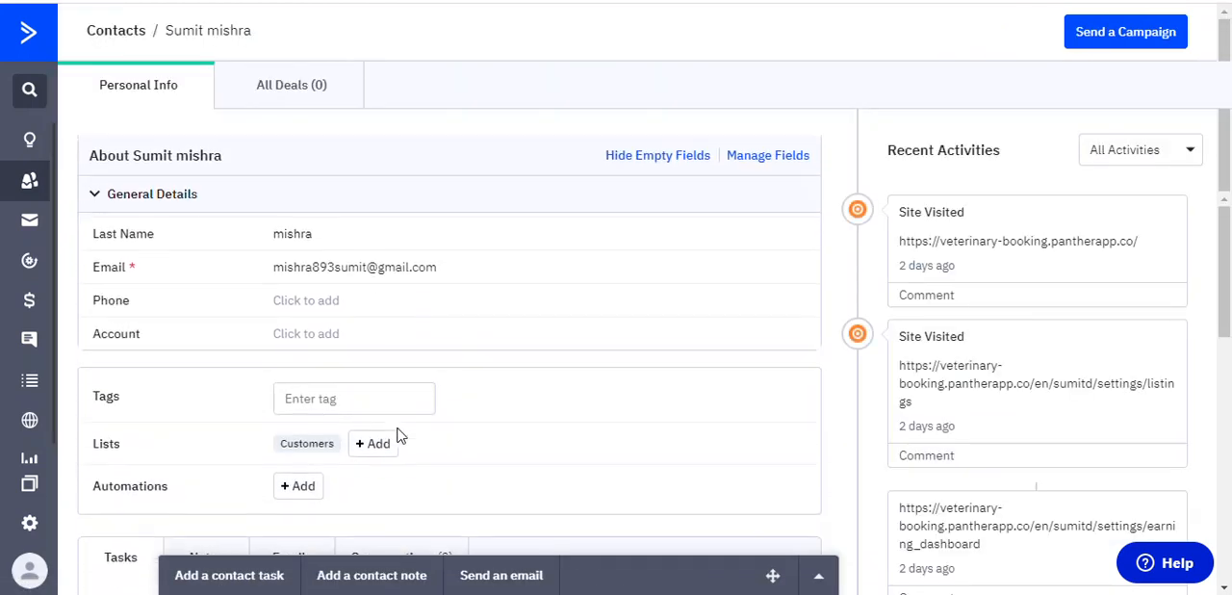
{"action": "scroll", "coordinate": [399, 435], "scroll_direction": "down", "scroll_amount": 2}
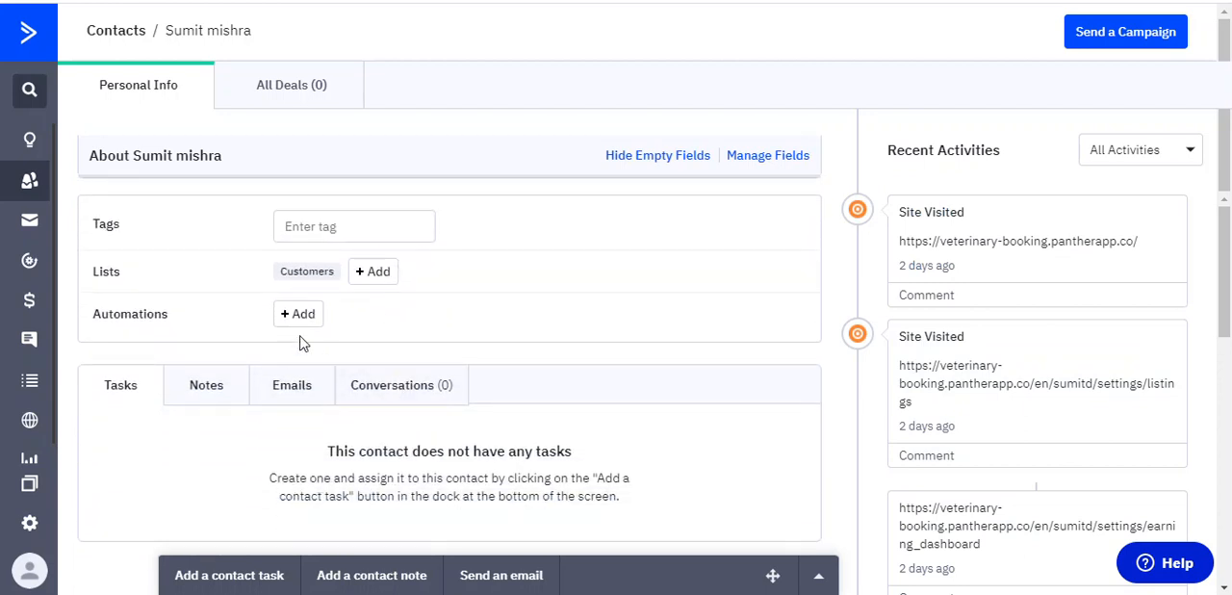